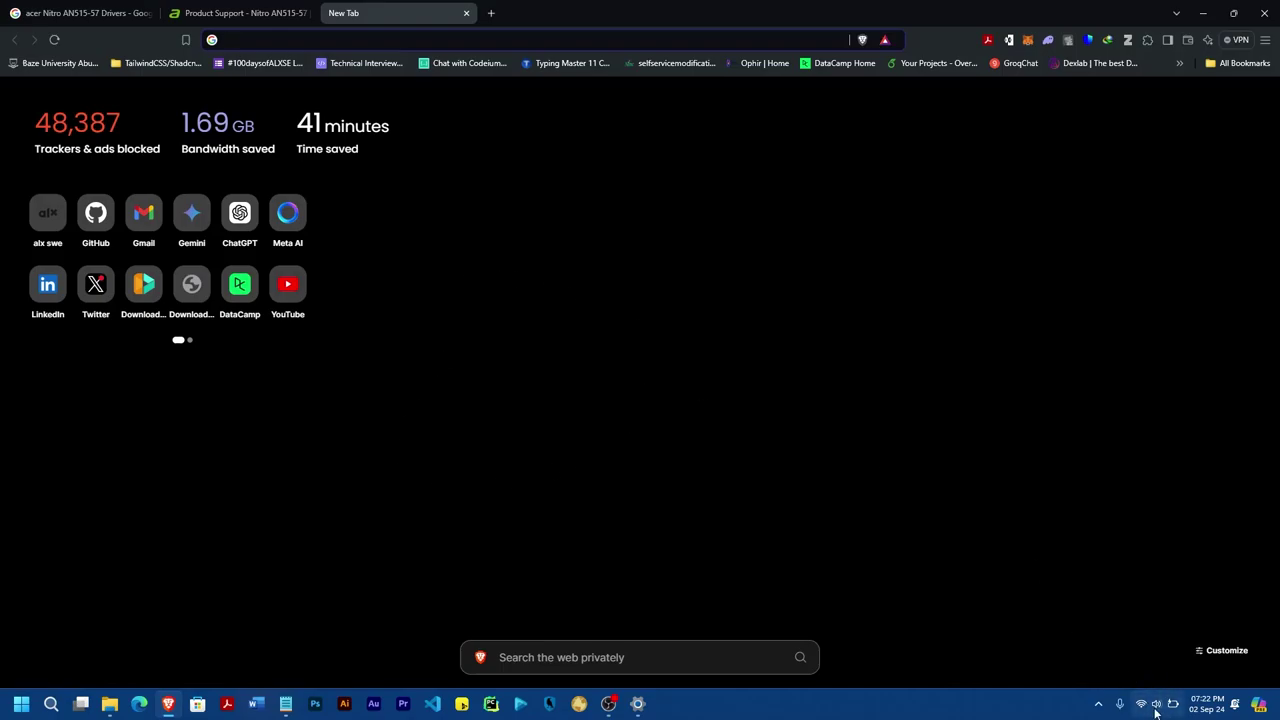
- Check the Wi-Fi connection status in Quick Settings, then close the panel
left_click(1099, 705)
left_click(1145, 704)
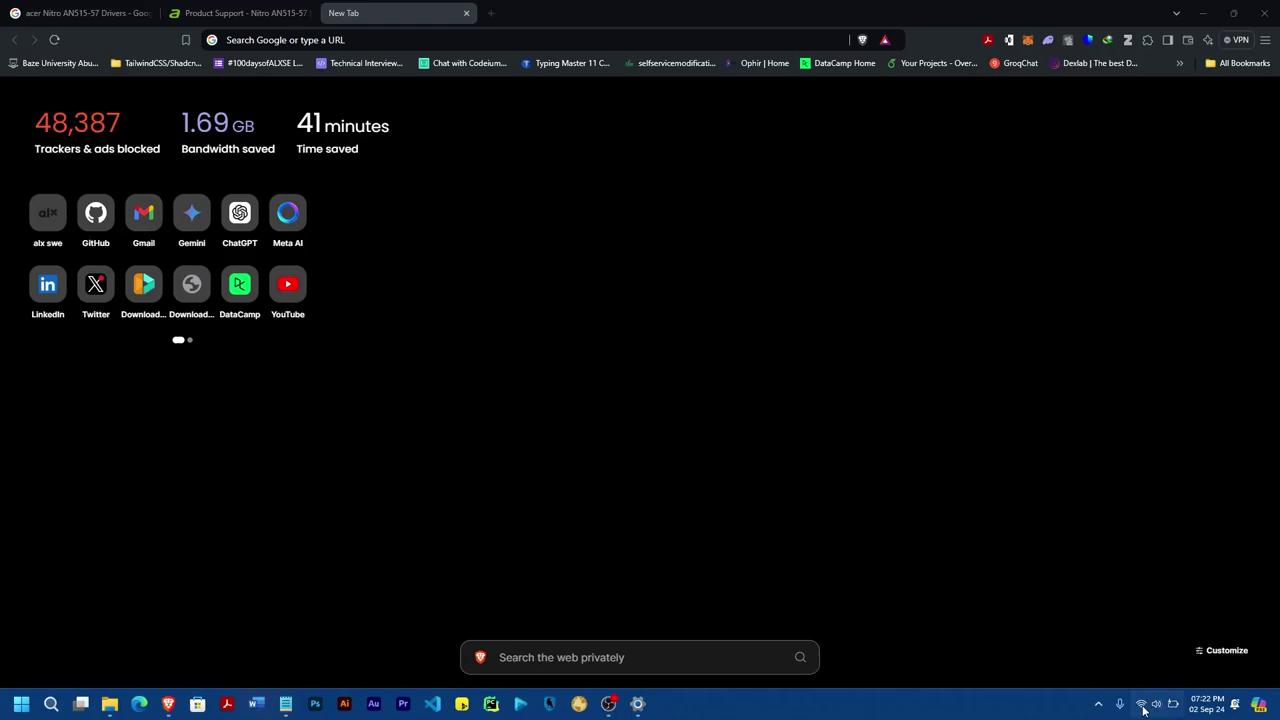
left_click(1096, 321)
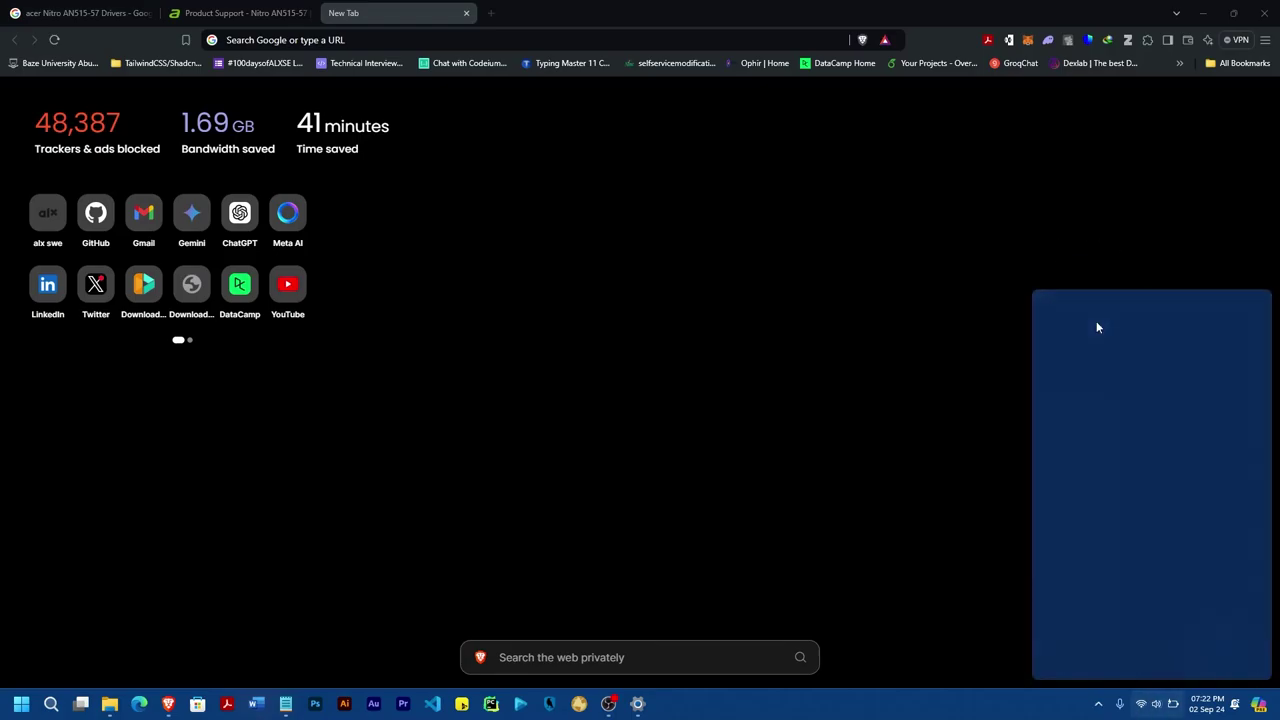
left_click(1046, 310)
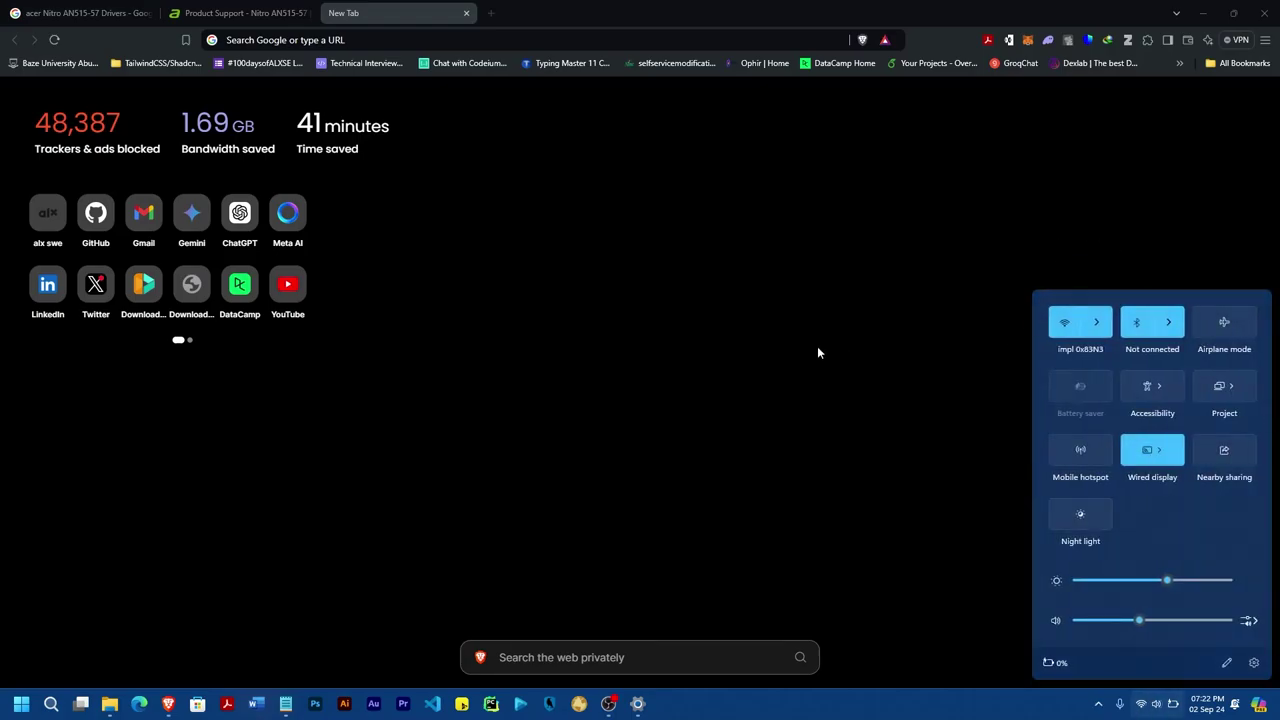
left_click(817, 346)
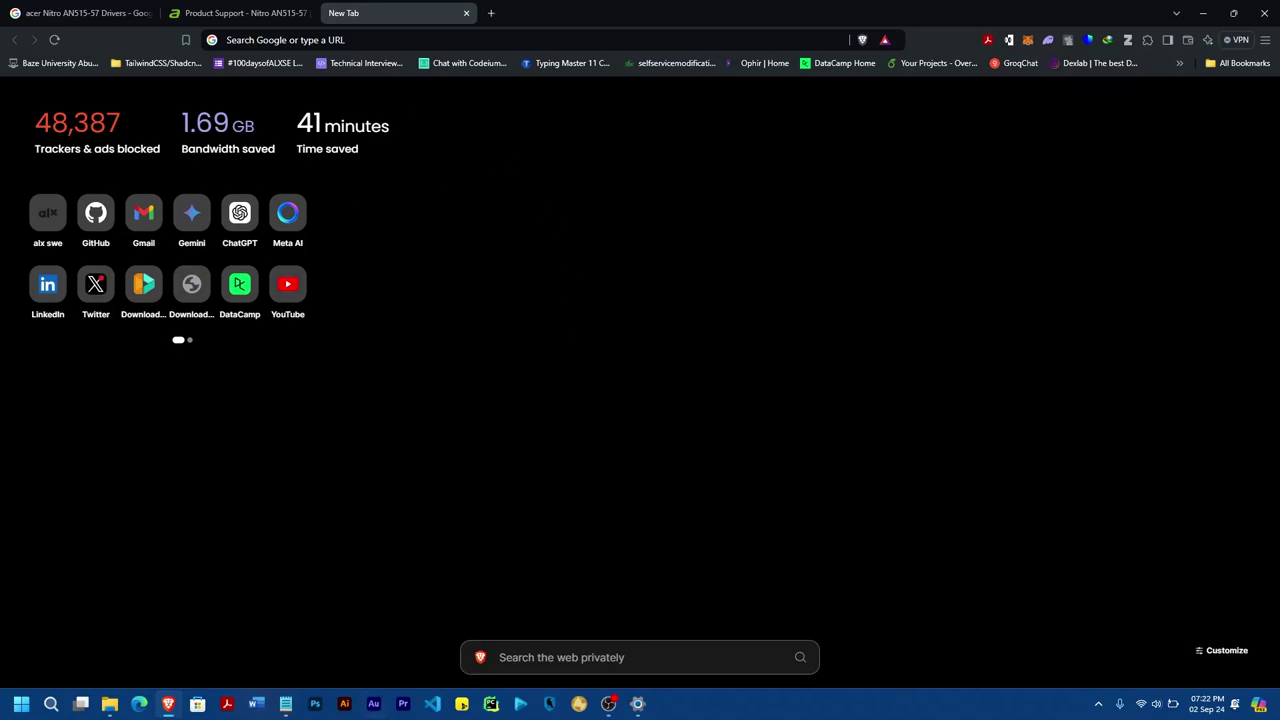
- Search Windows for 'about' to open the About your PC settings page
key("super")
key("super")
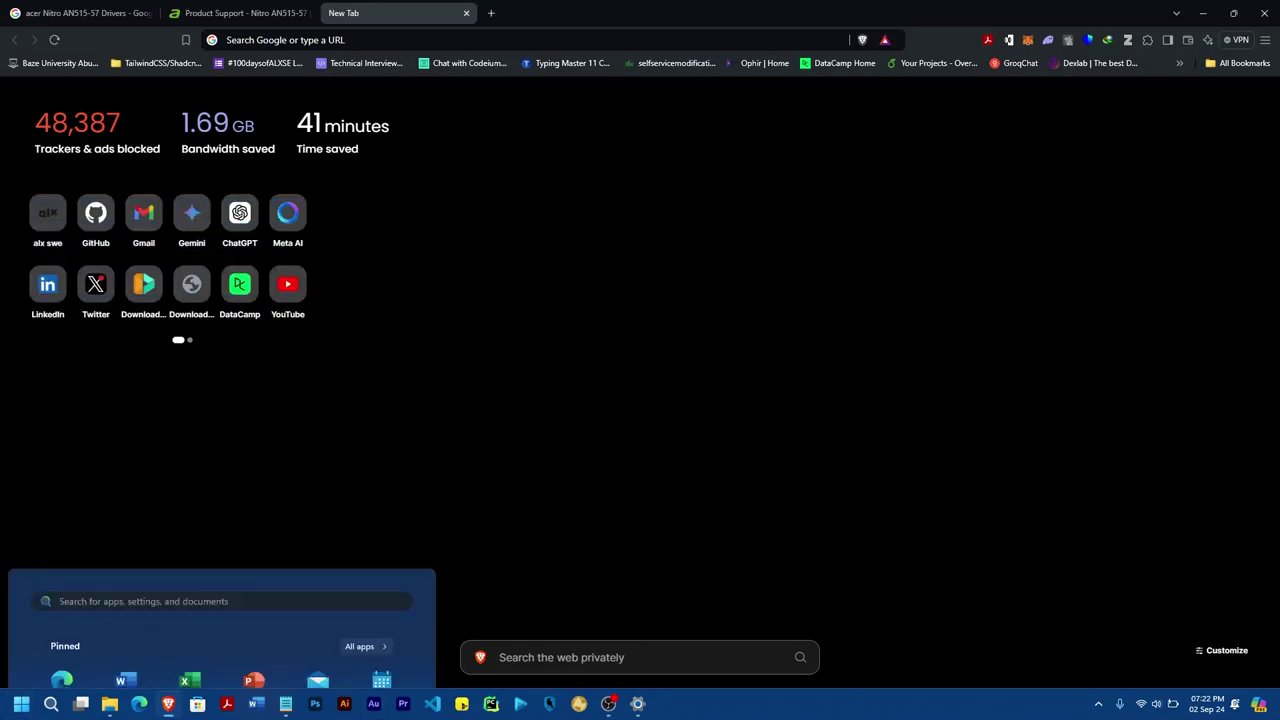
key("super")
type("about")
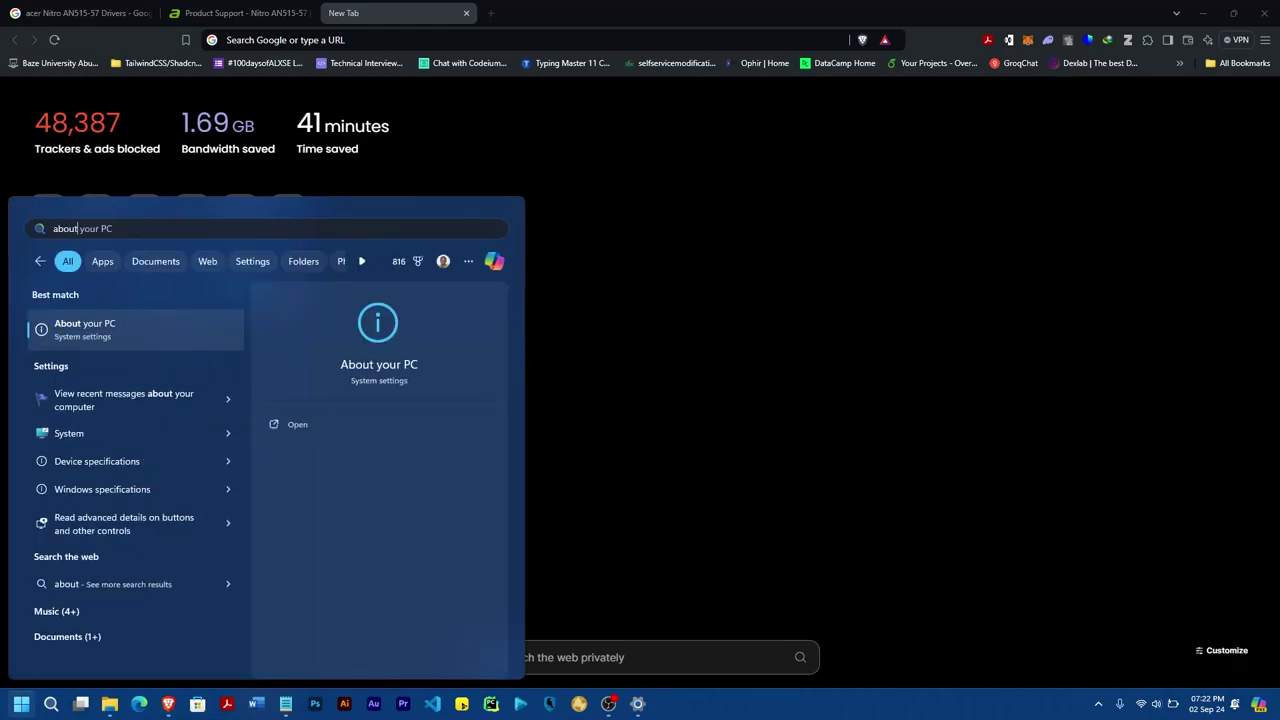
key("Return")
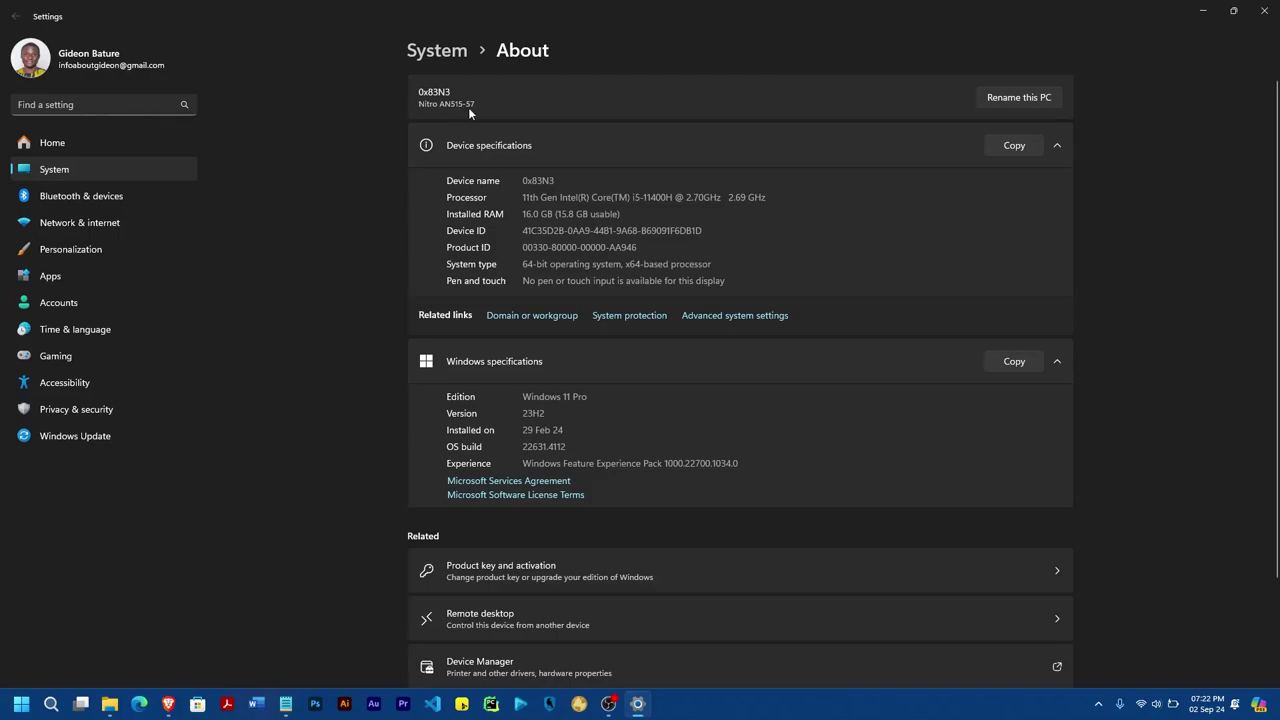
- In Brave, search Google for 'acer Nitro AN515-57 Drivers'
left_click(170, 706)
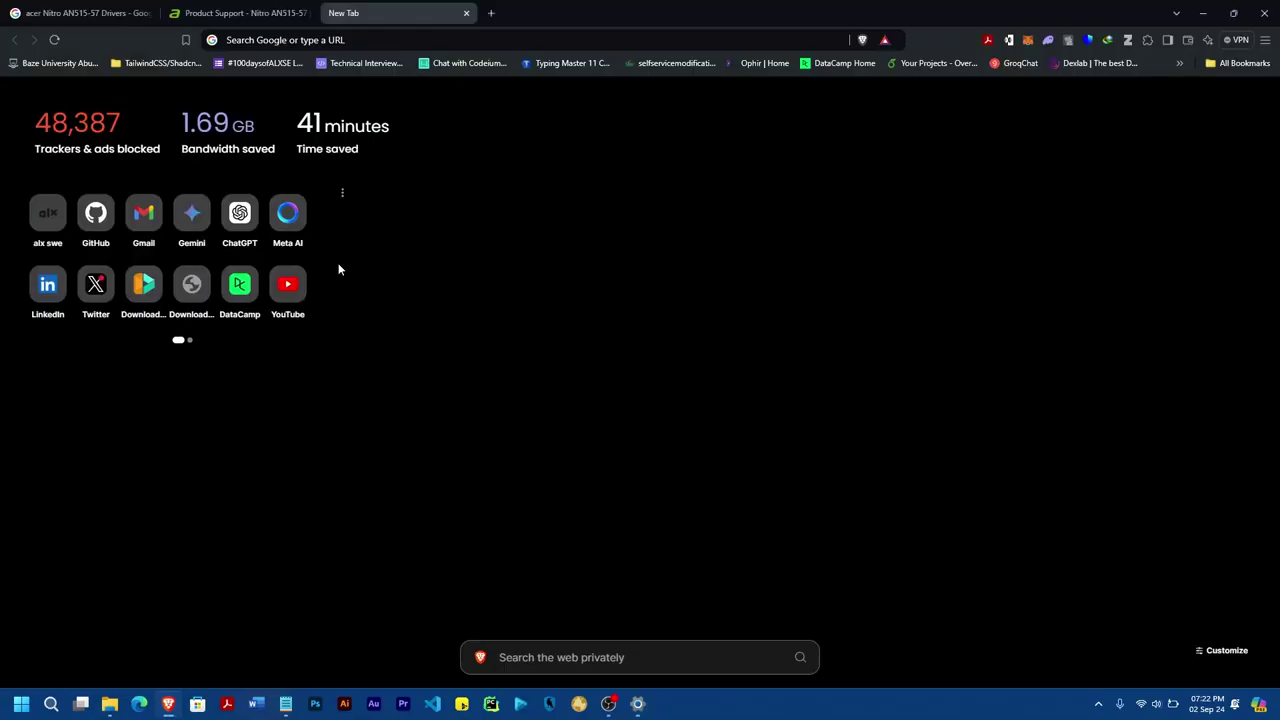
left_click(486, 38)
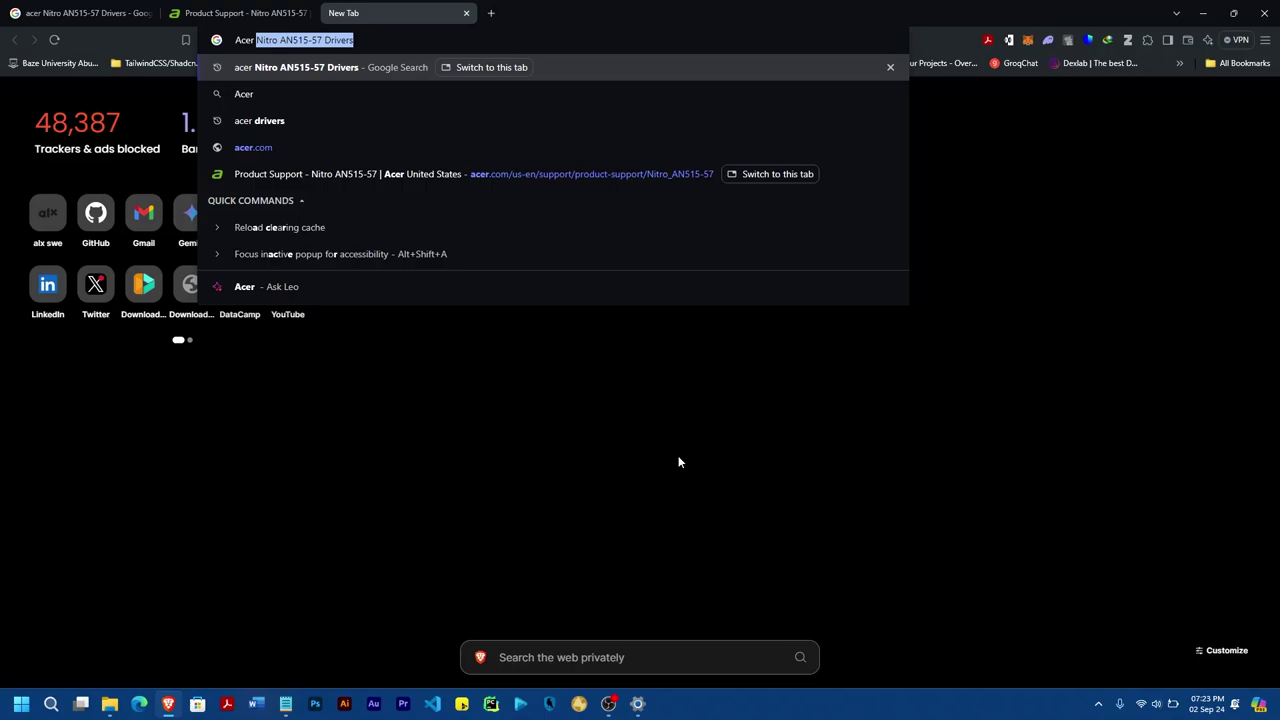
key("Right")
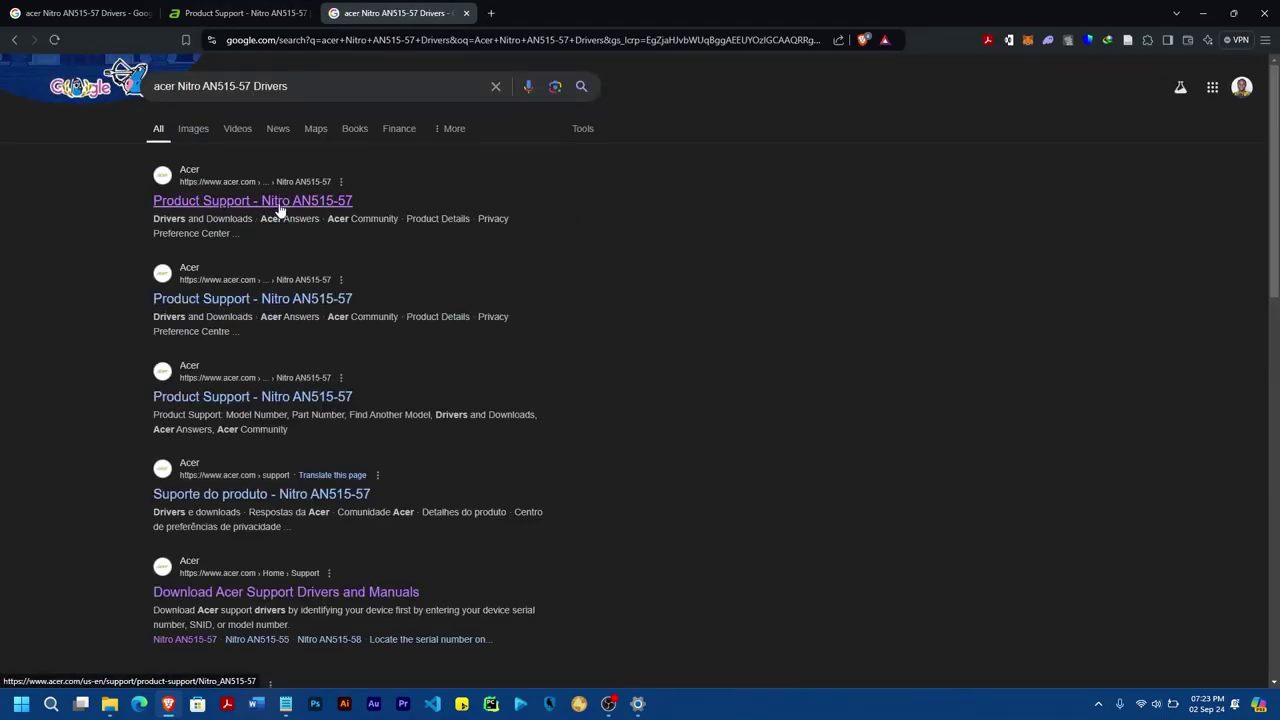
- Open Acer's Nitro AN515-57 Product Support page and expand the Operating System list
left_click(203, 207)
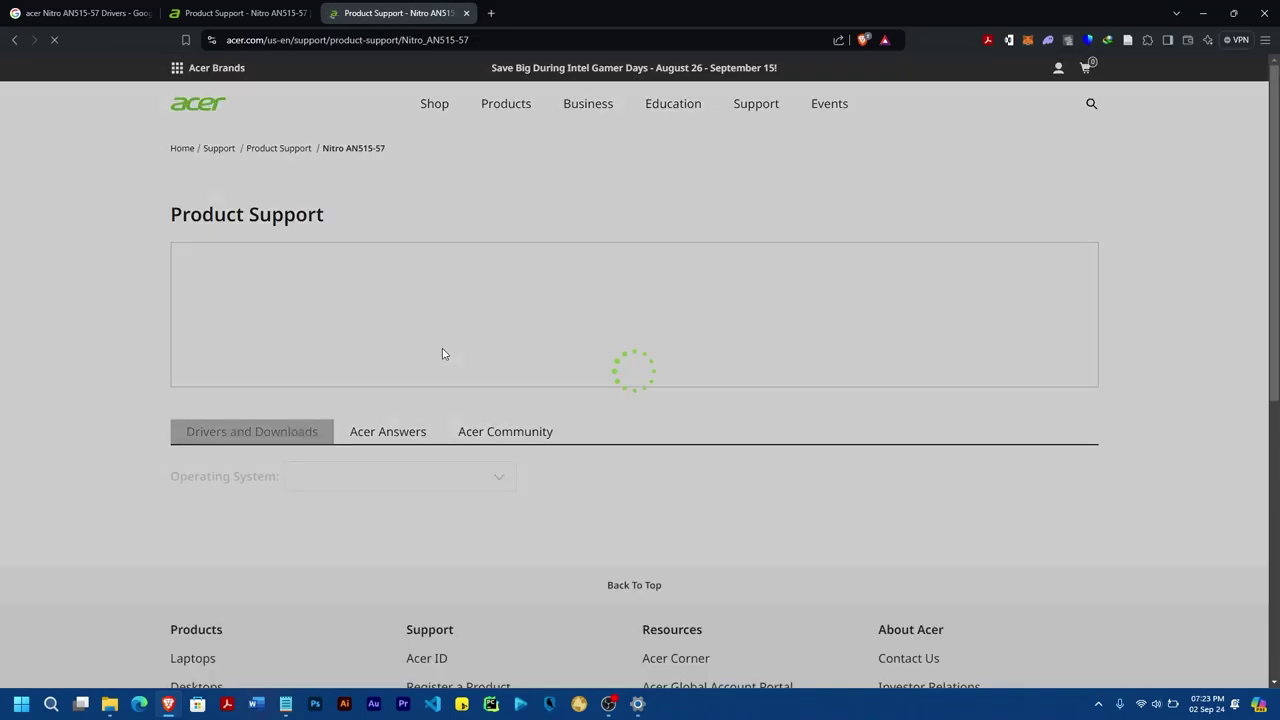
scroll(390, 310, "down", 2)
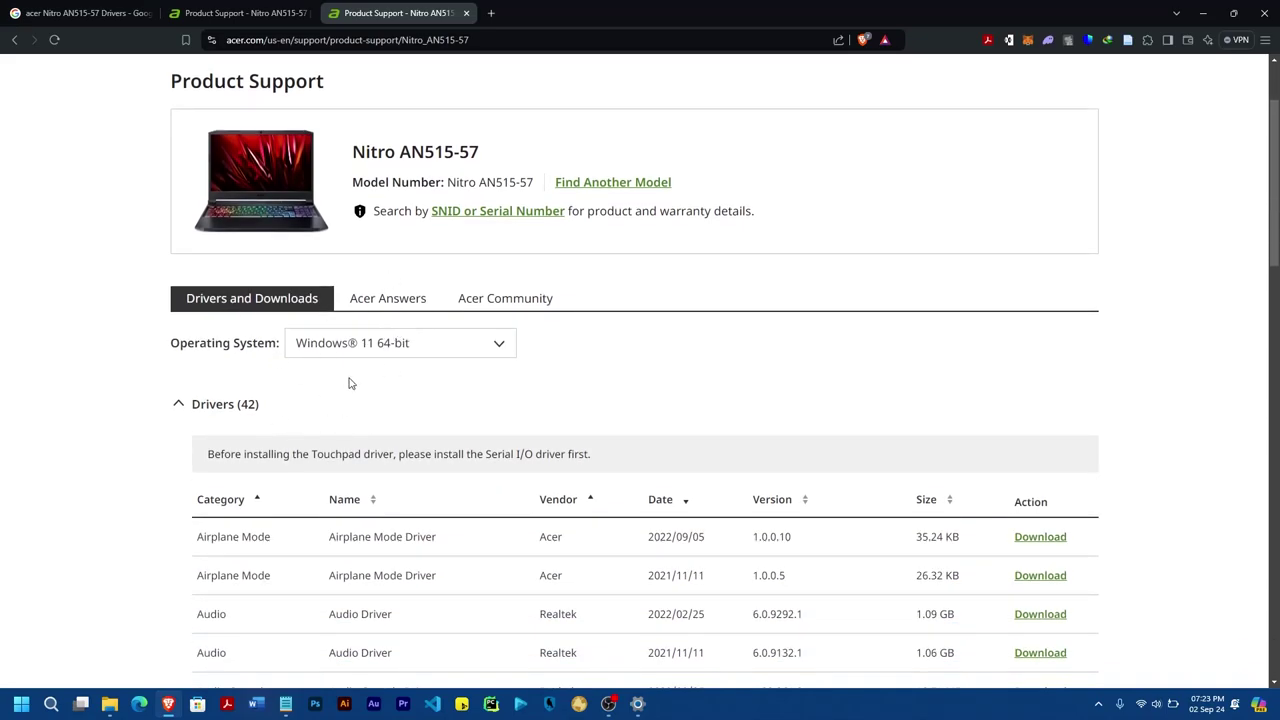
left_click(410, 343)
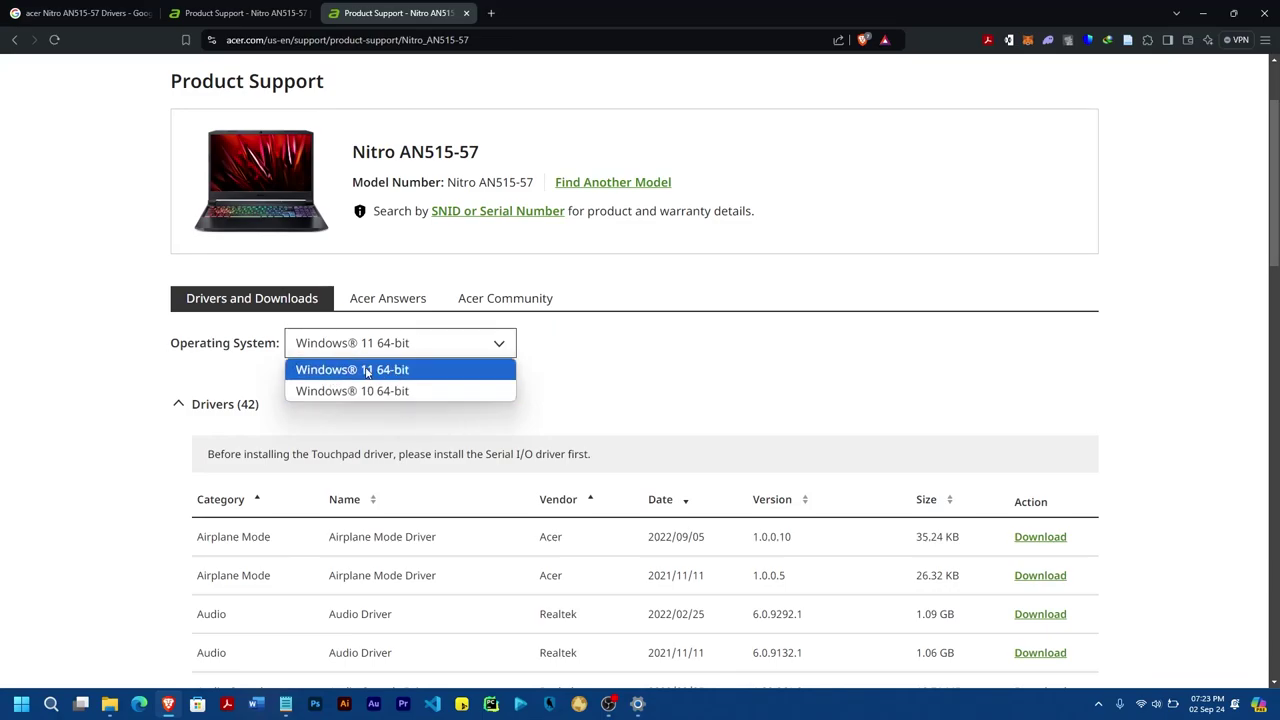
- Keep Windows 11 64-bit and find the Killer LAN Driver 1168.005.0112.2022 (31 MB) entry
left_click(368, 370)
scroll(411, 354, "down", 7)
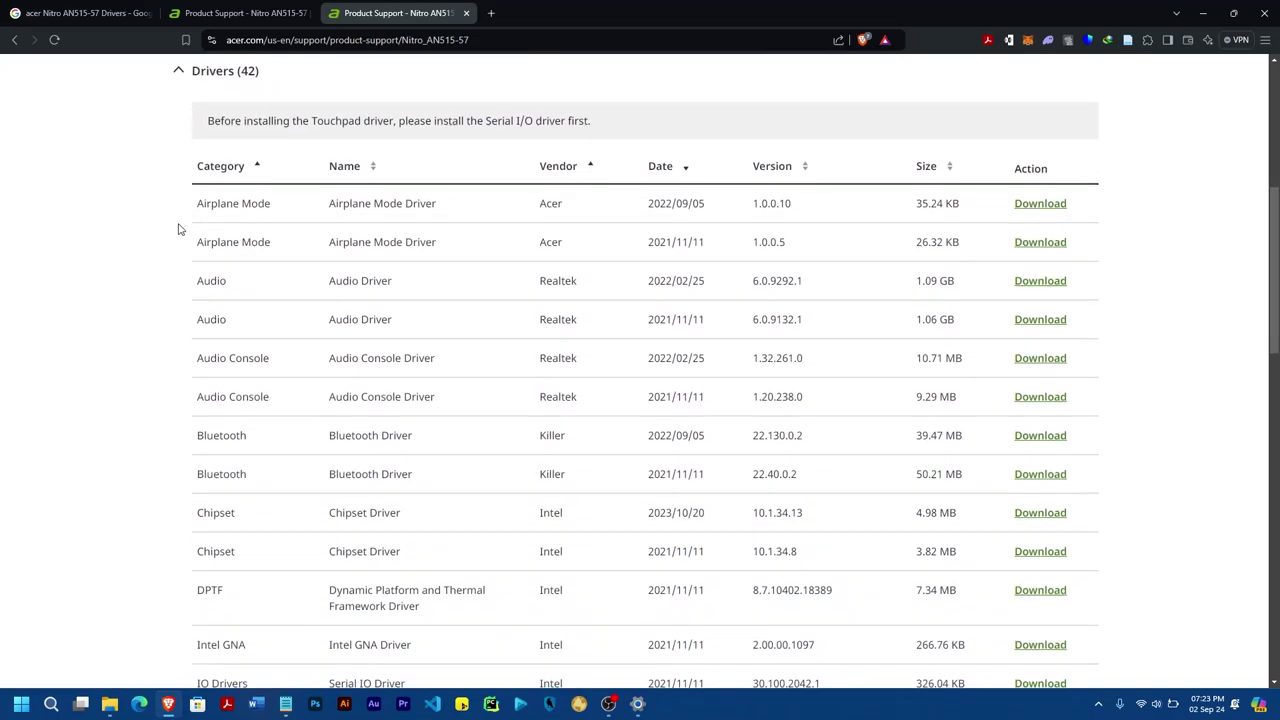
scroll(204, 390, "down", 3)
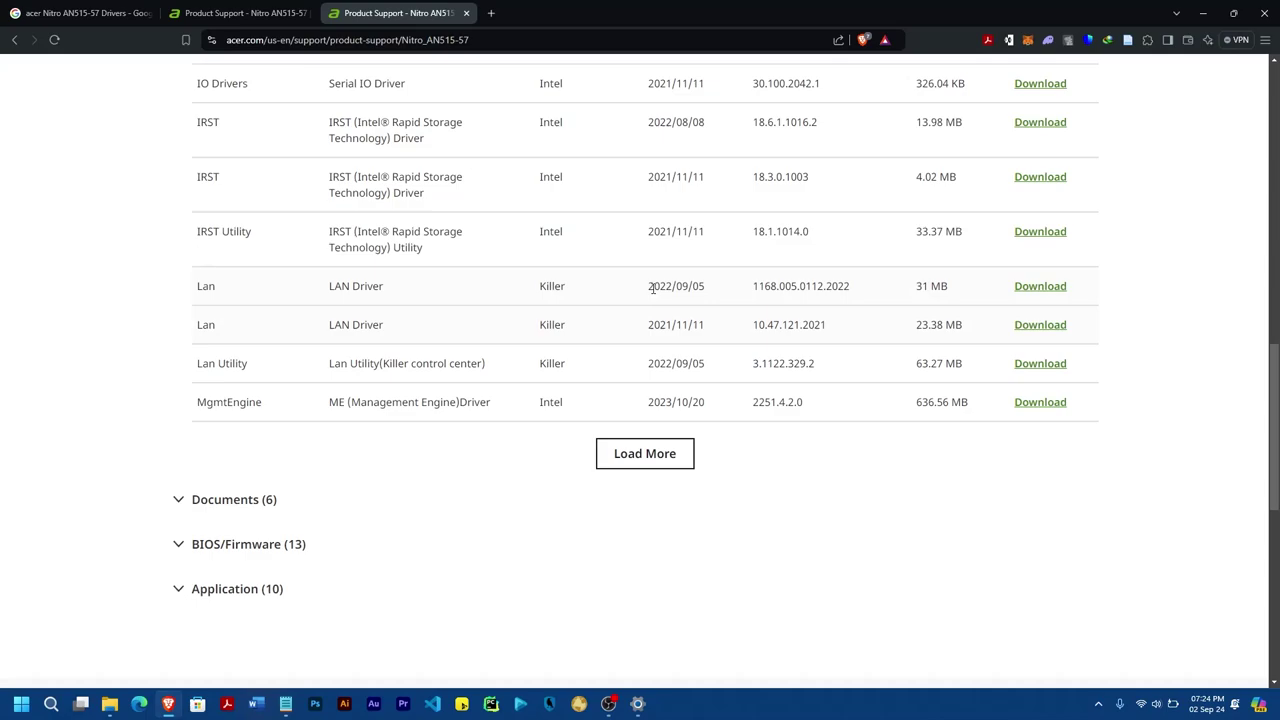
scroll(491, 324, "up", 2)
scroll(491, 324, "down", 1)
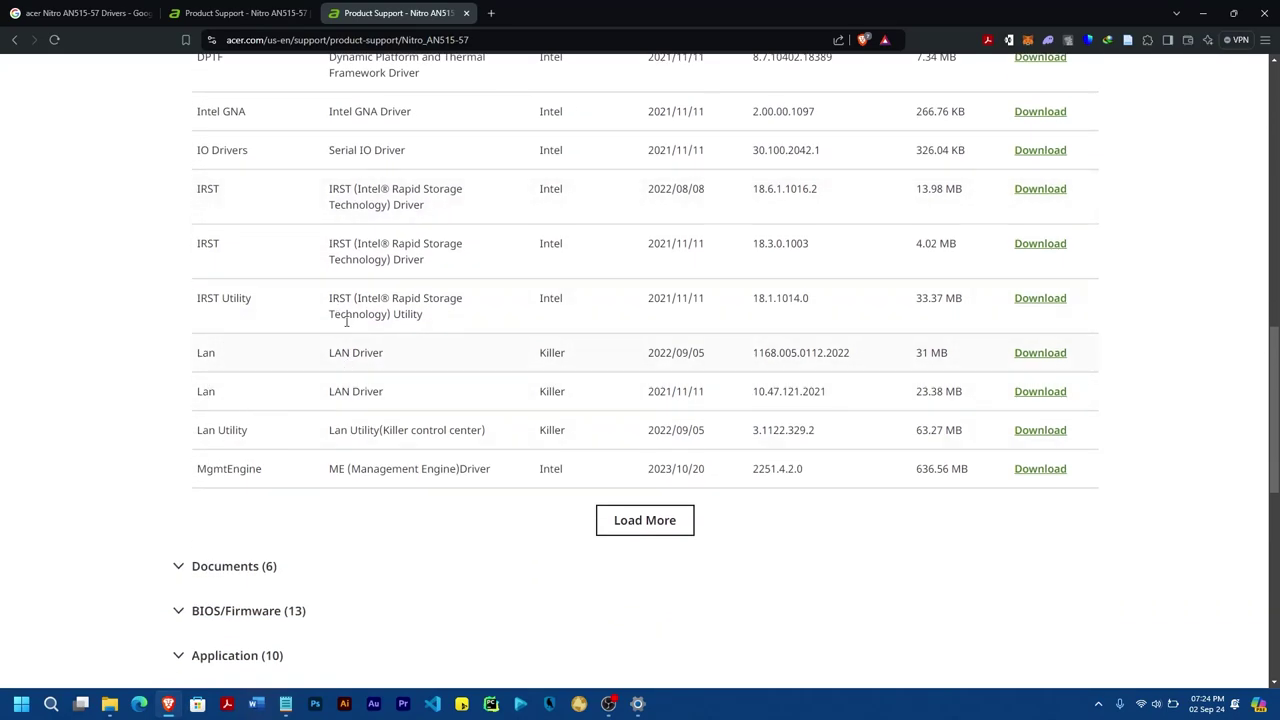
scroll(685, 330, "up", 5)
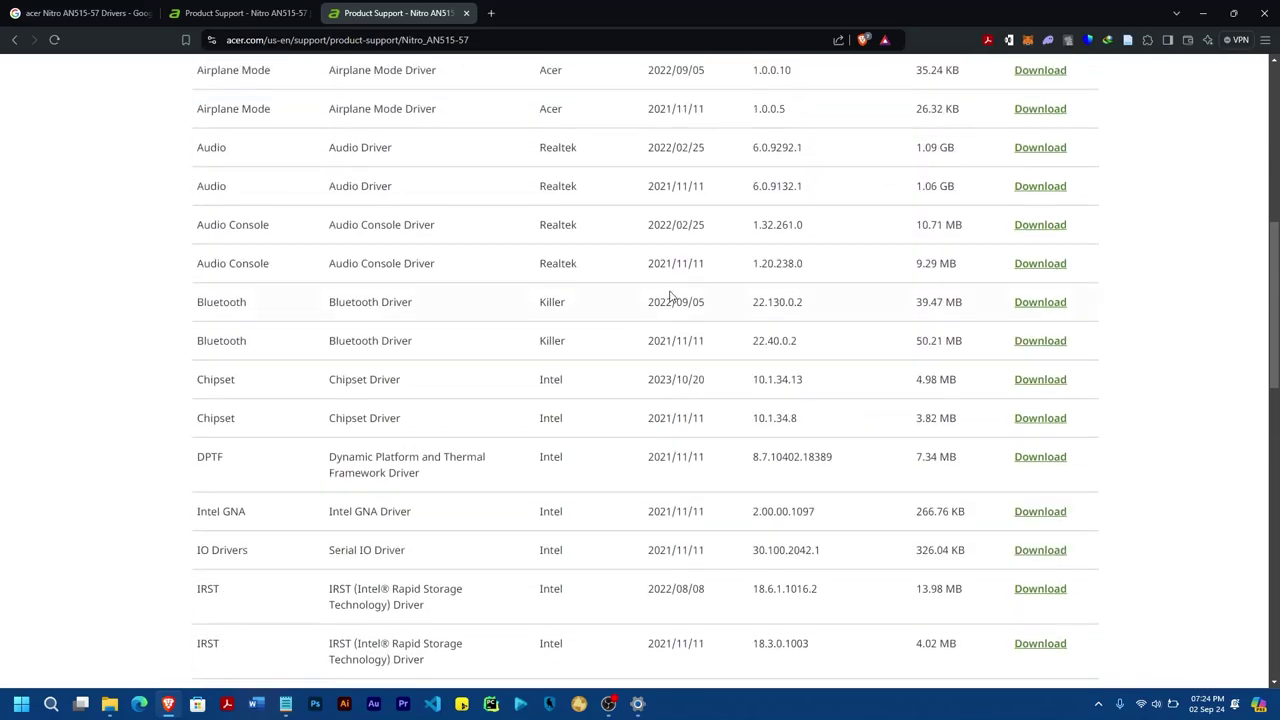
scroll(660, 380, "down", 5)
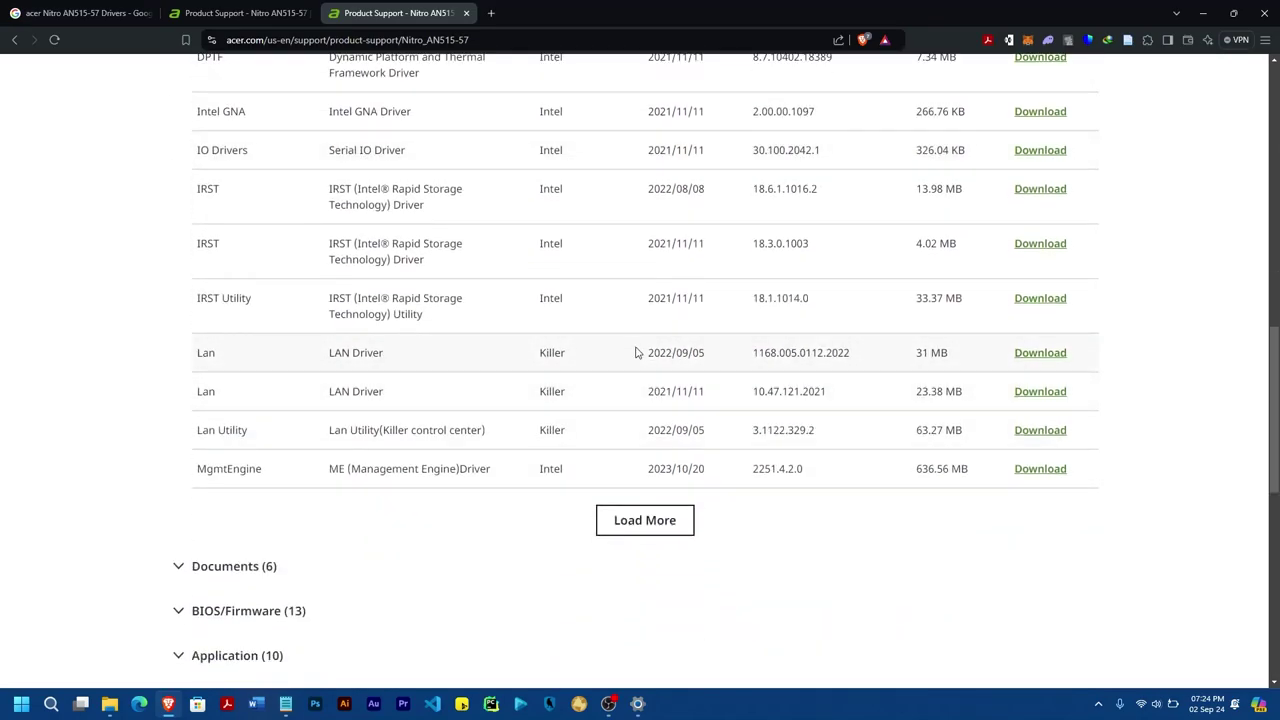
left_click_drag(647, 396, 676, 352)
left_click(685, 355)
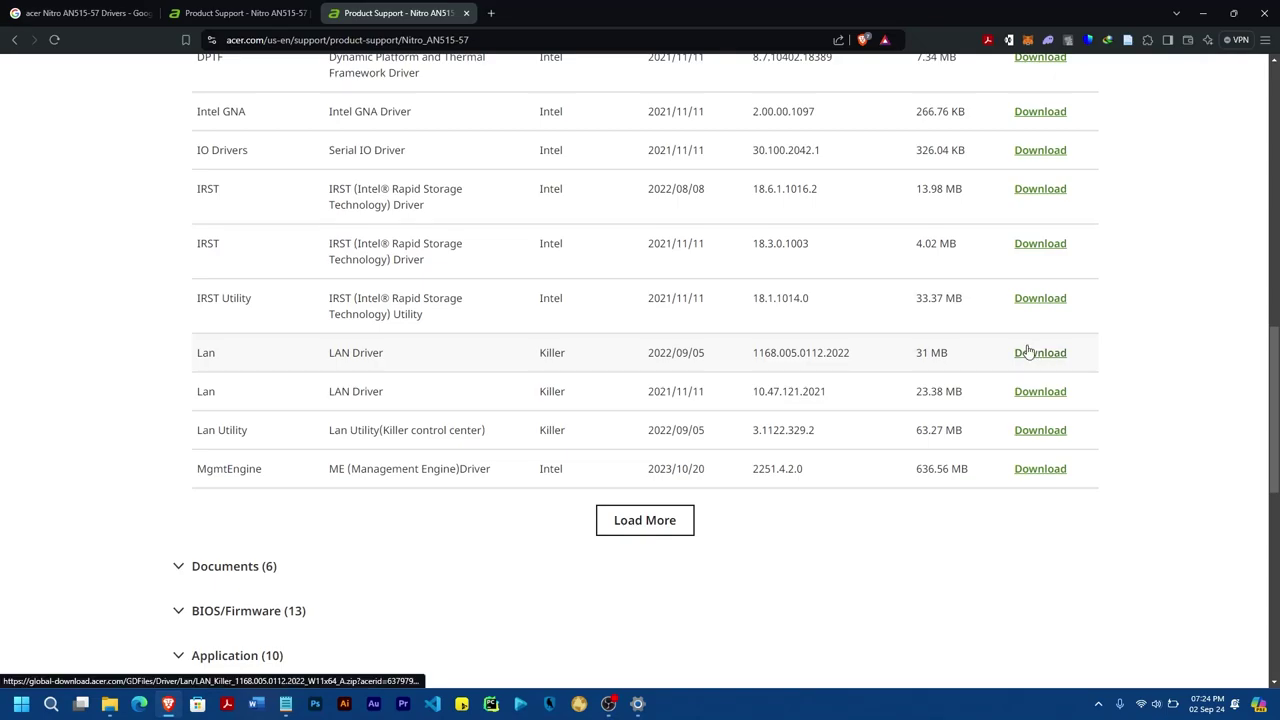
- Extract LAN_Killer_1168.005.0112.2022_W11x64.zip in Documents > Acer, replacing existing files
left_click(110, 704)
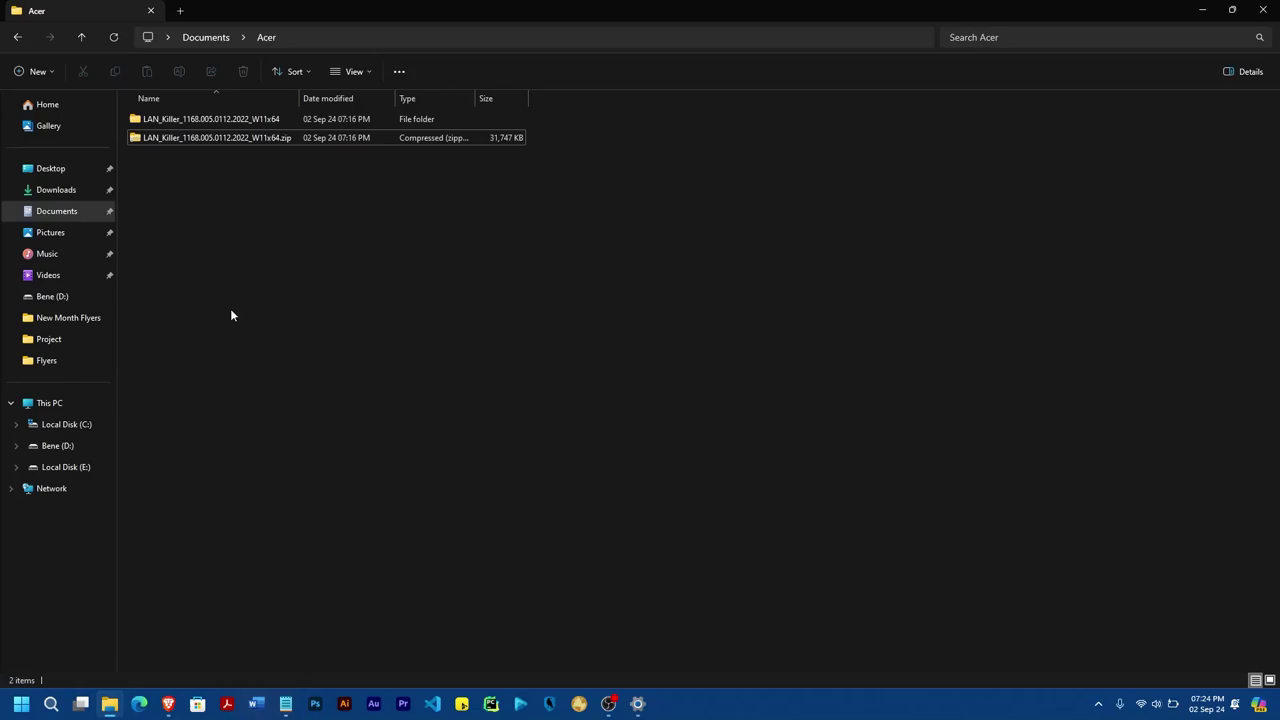
left_click(178, 140)
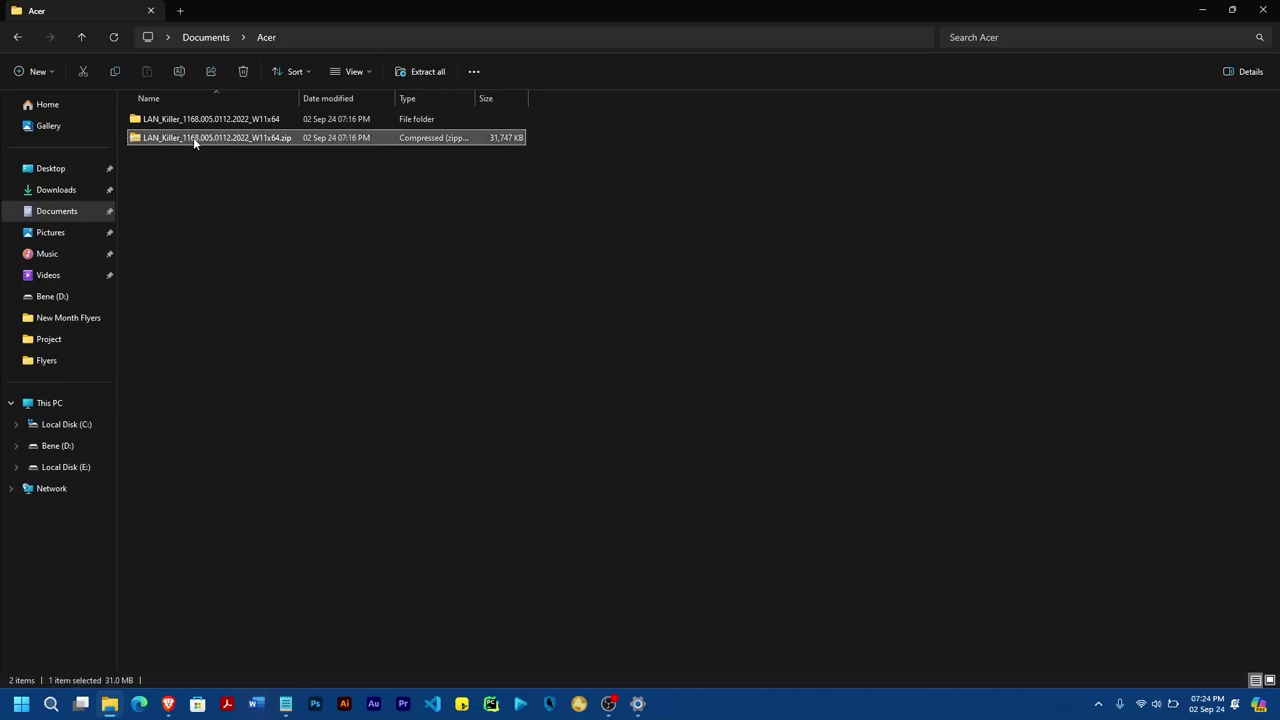
right_click(216, 144)
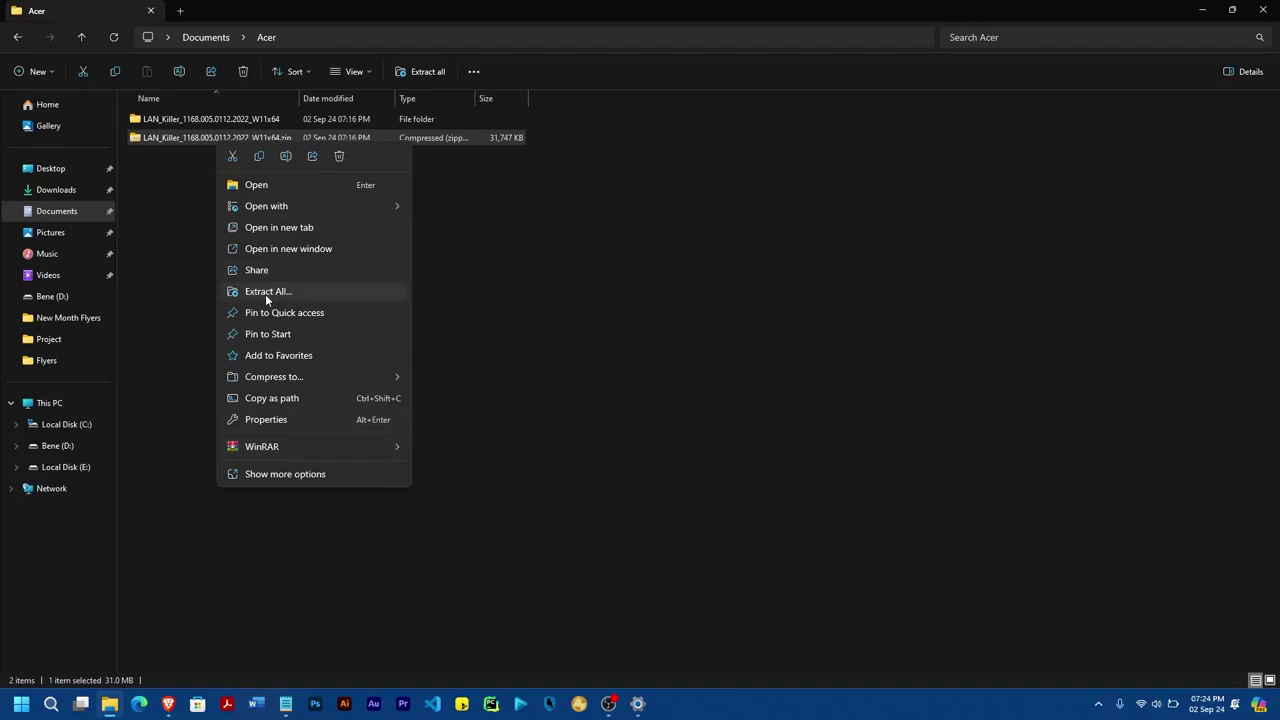
mouse_move(318, 443)
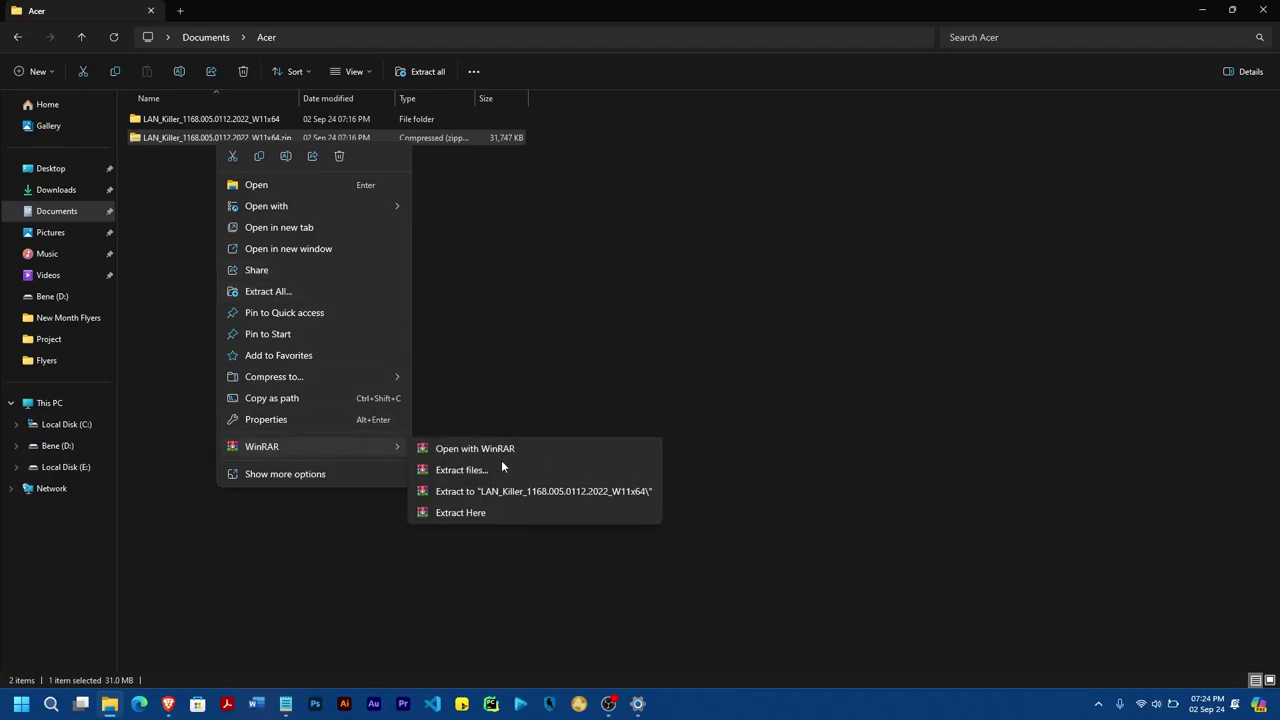
left_click(278, 291)
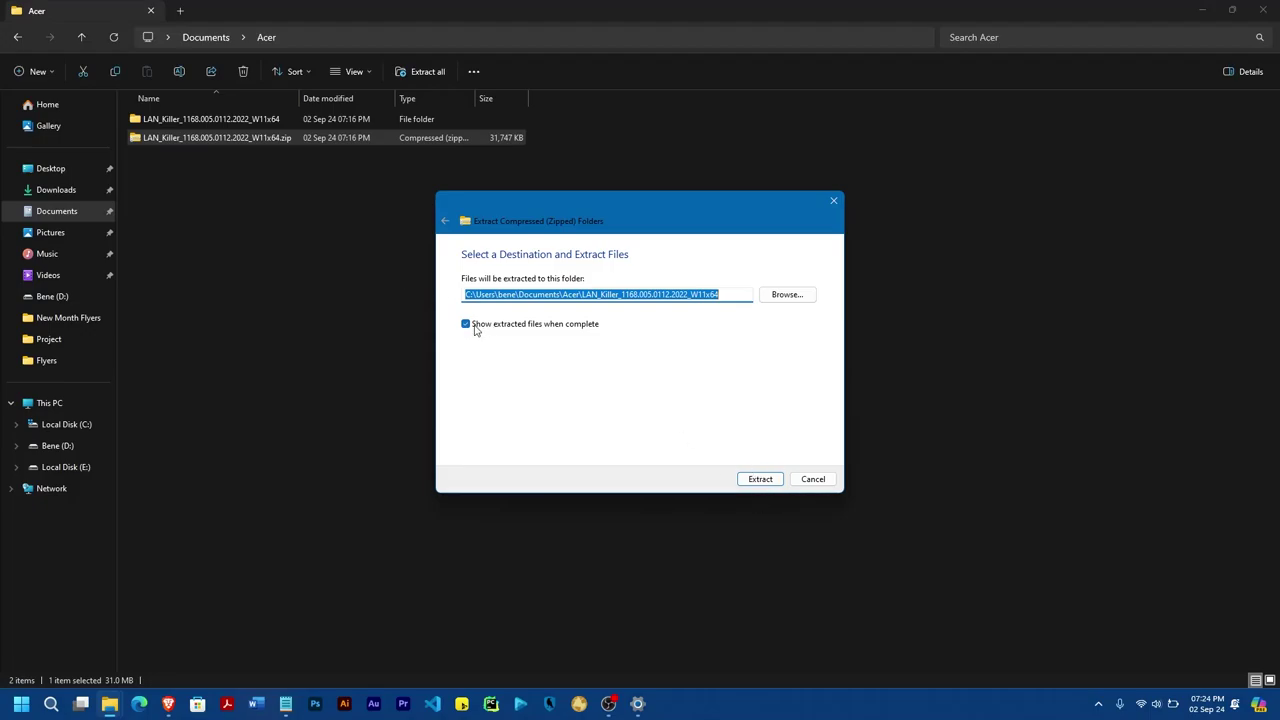
left_click(752, 479)
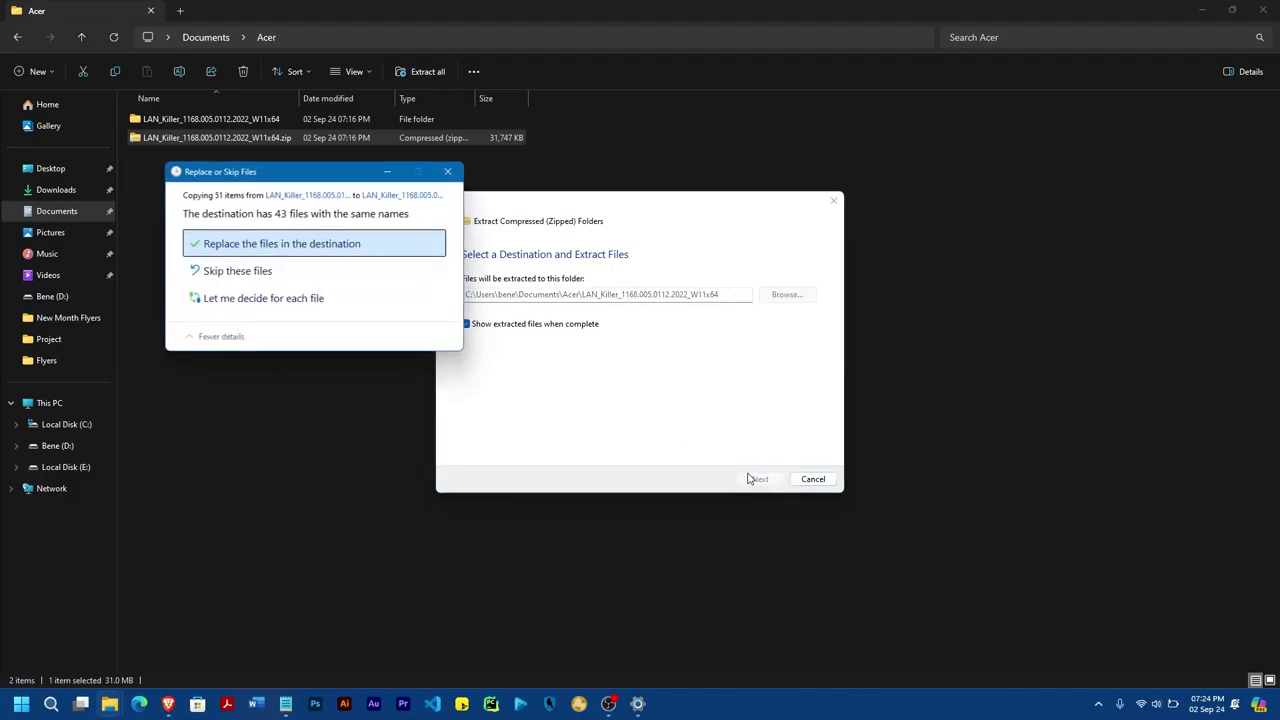
left_click(239, 243)
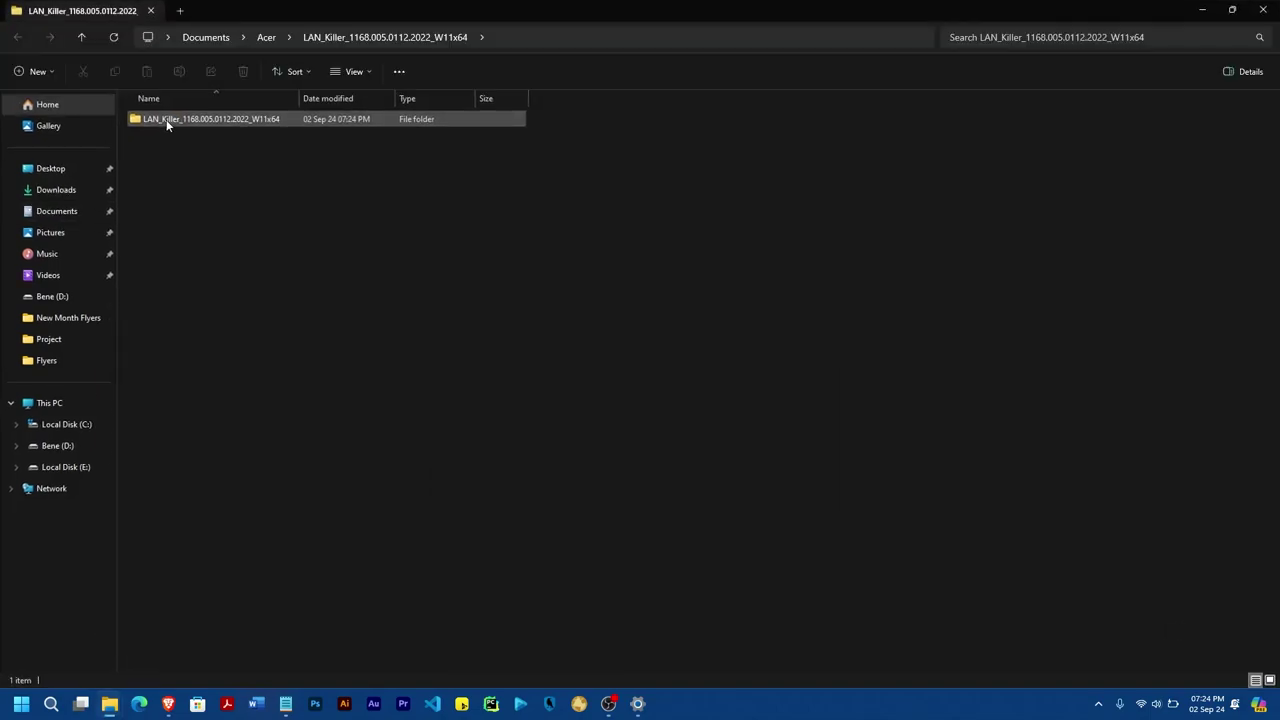
- Open the inner LAN_Killer_1168.005.0112.2022_W11x64 folder to see Setup.exe and the other files
double_click(166, 119)
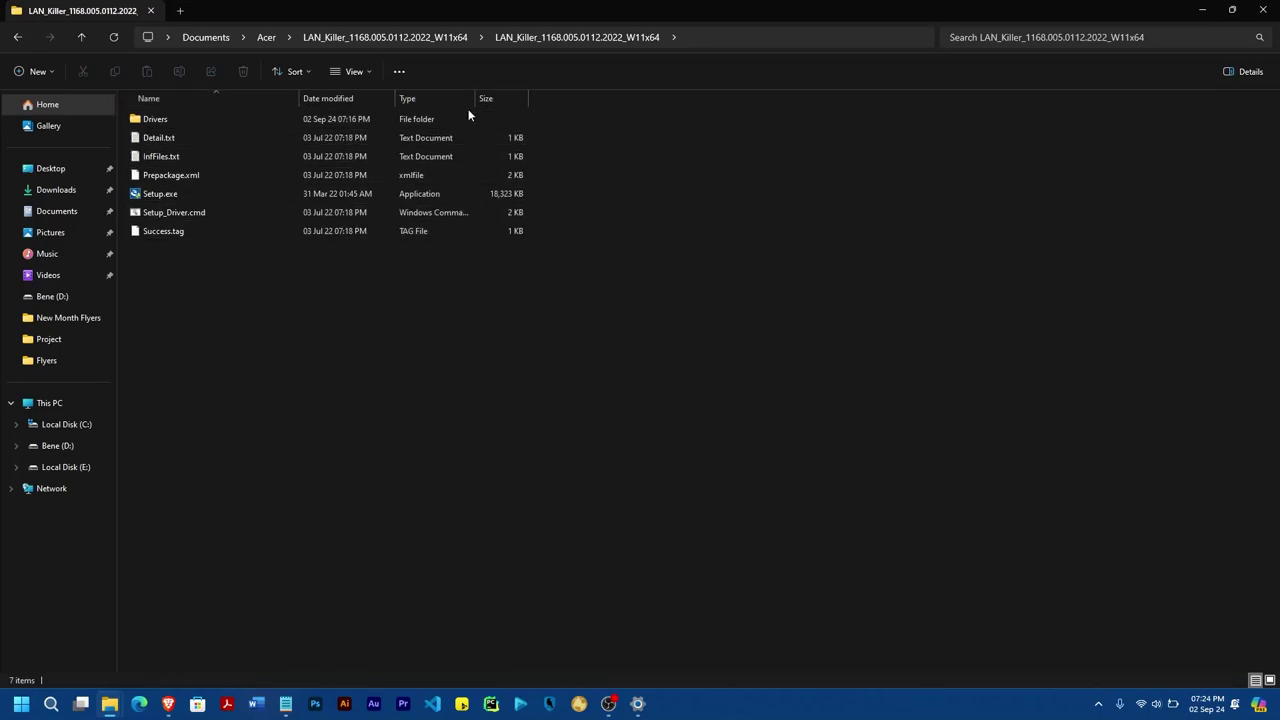
left_click(1157, 704)
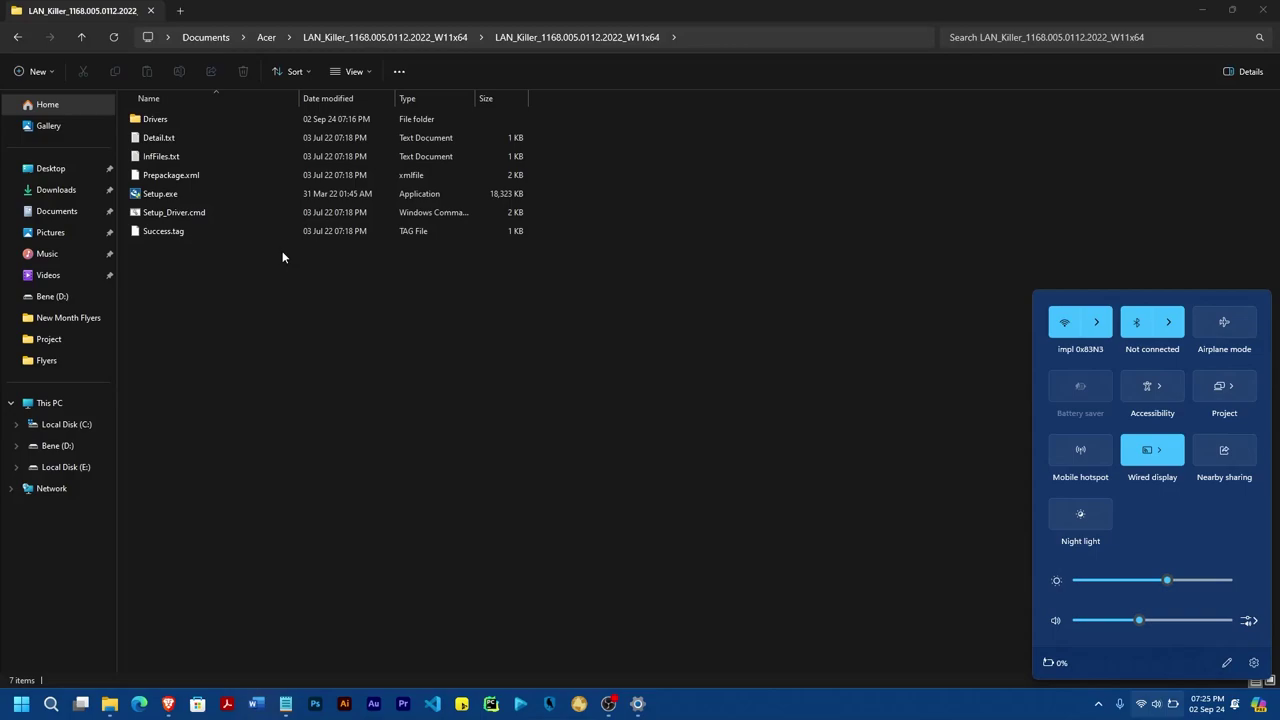
- Confirm the Wi-Fi network is Connected, secured, then close Quick Settings
left_click(1096, 322)
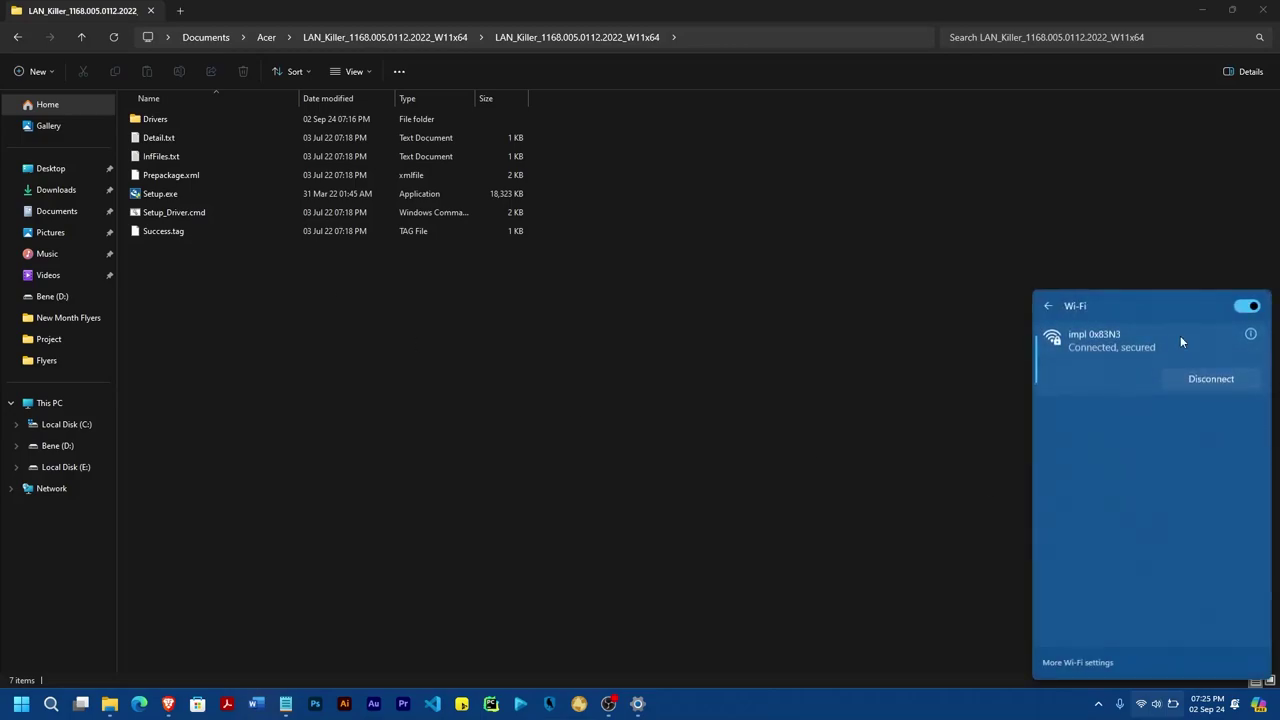
left_click(1044, 308)
left_click(750, 355)
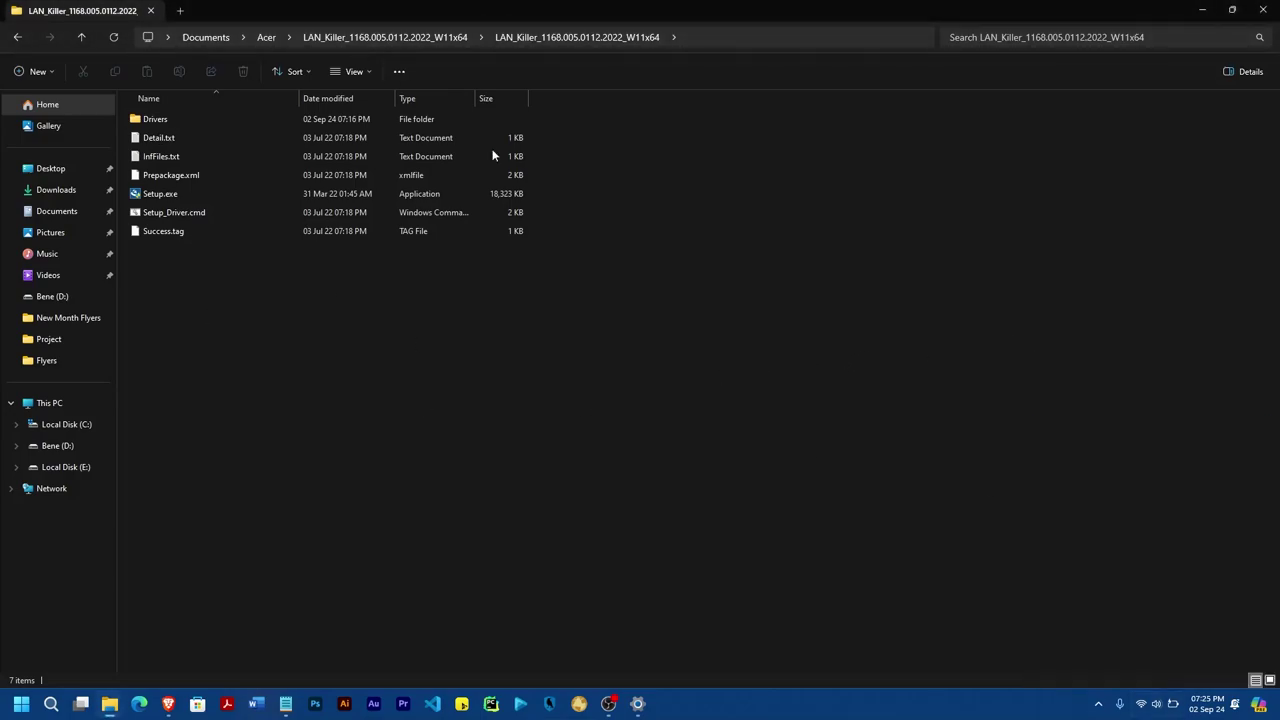
mouse_move(606, 712)
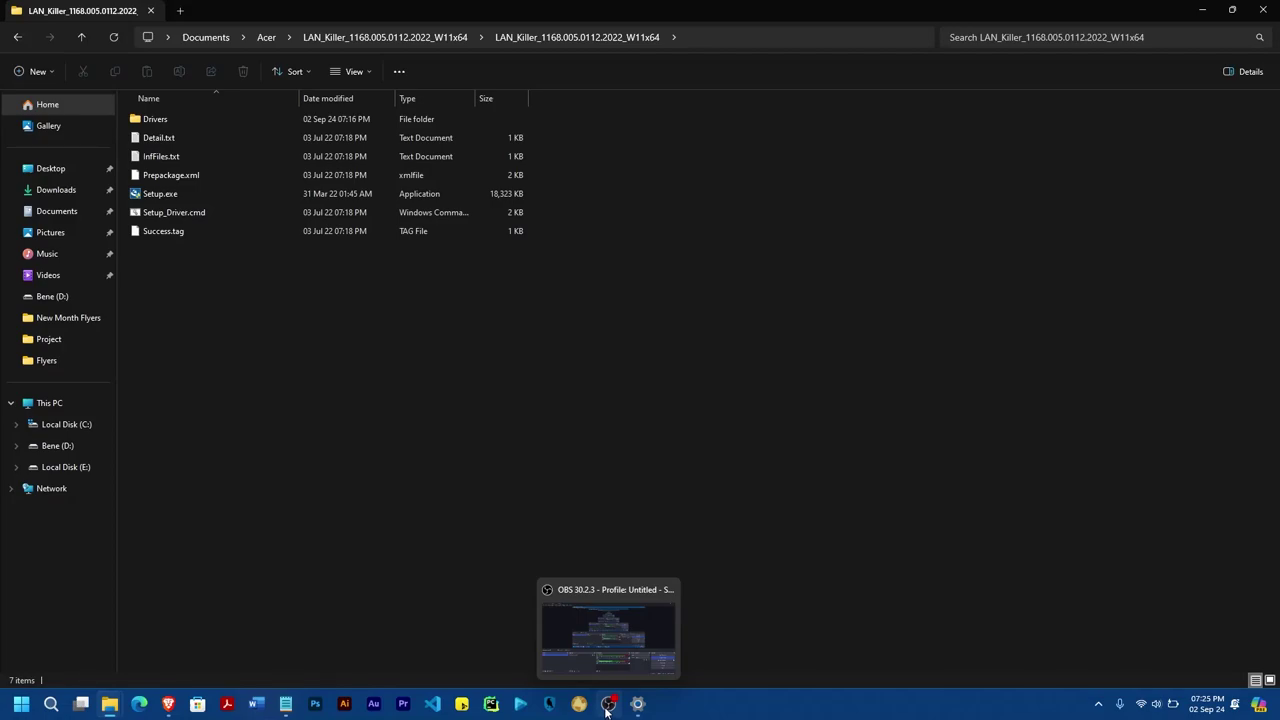